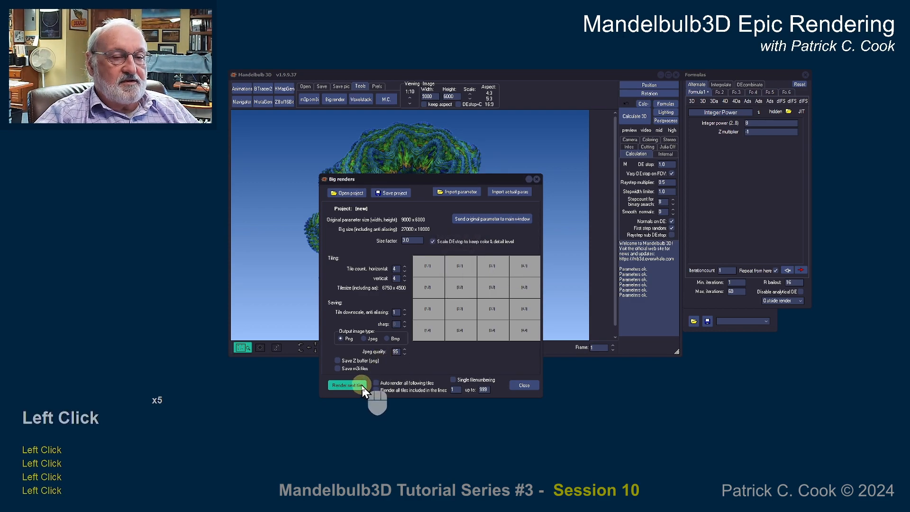
Save the big render project as "Banner Big Render 9K 4x4 tiles.big" in the Banner Big Render folder
click(397, 194)
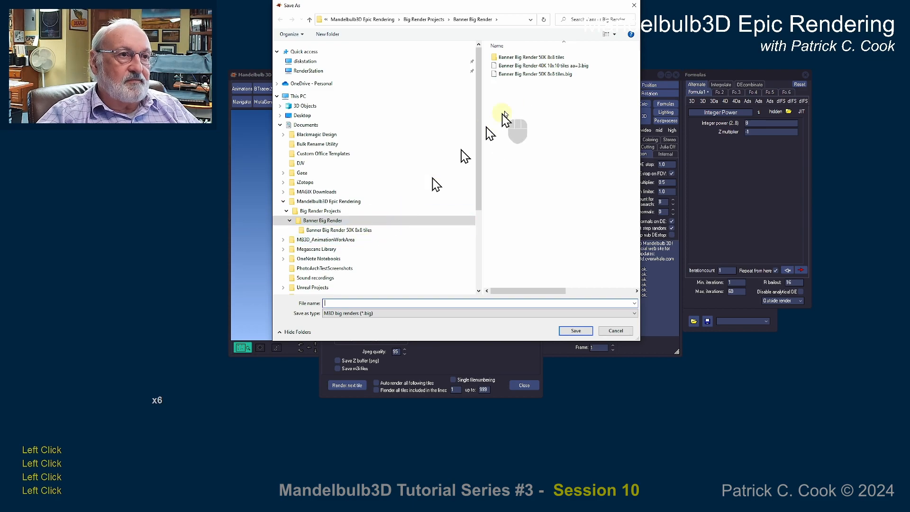
click(521, 75)
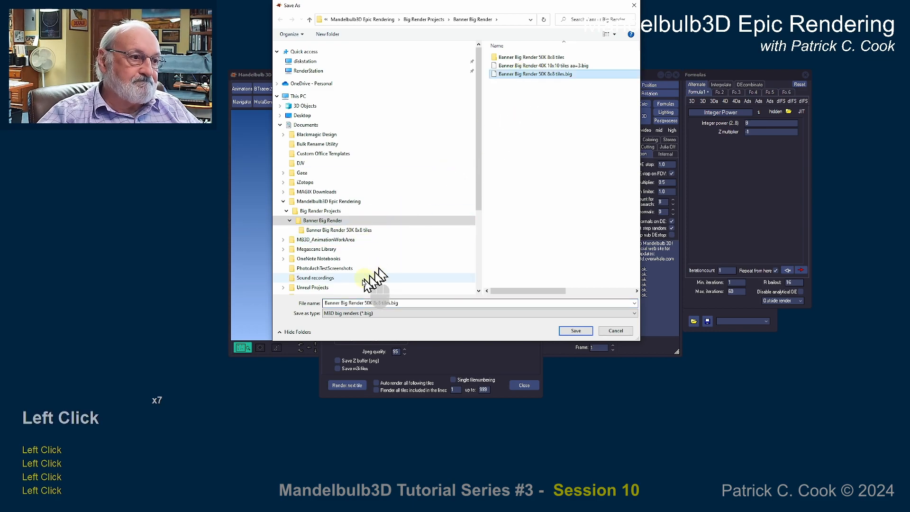
click(381, 303)
click(365, 303)
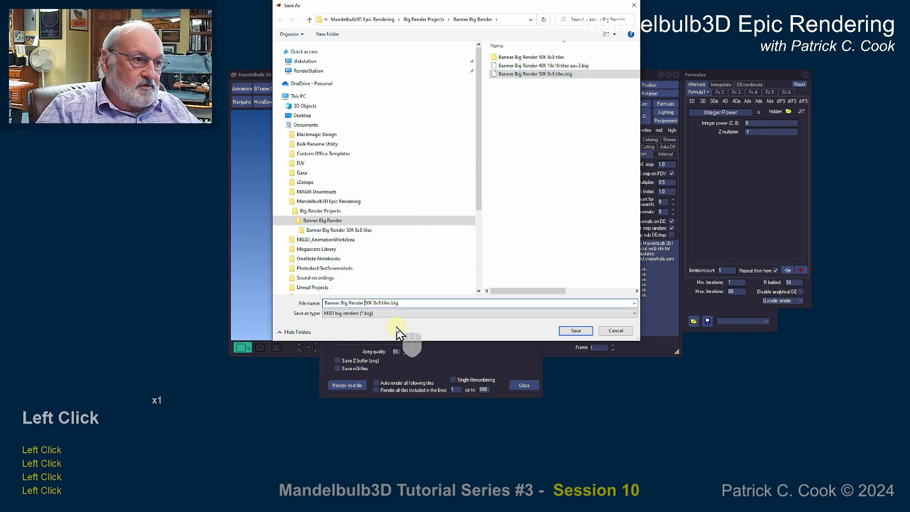
key(Delete)
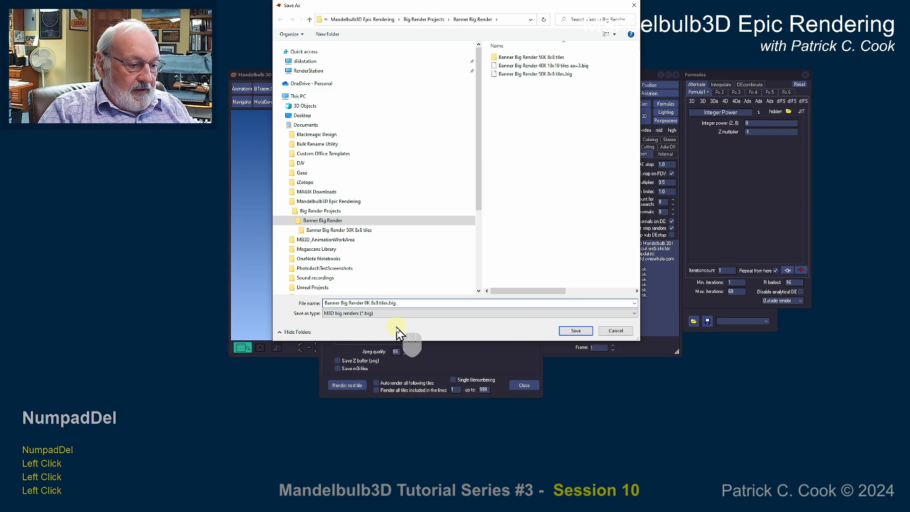
text(9)
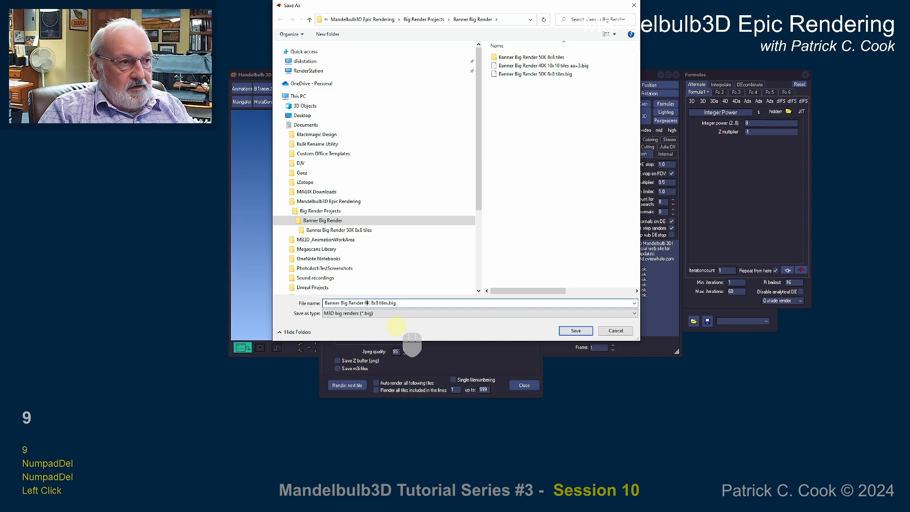
key(Right)
key(Right)
key(Delete)
text(4)
key(Right)
key(Delete)
text(4)
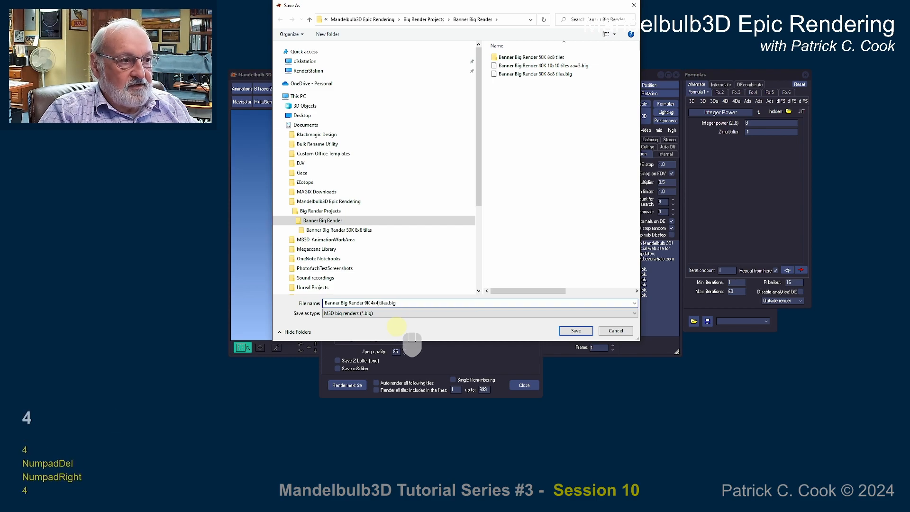
click(577, 330)
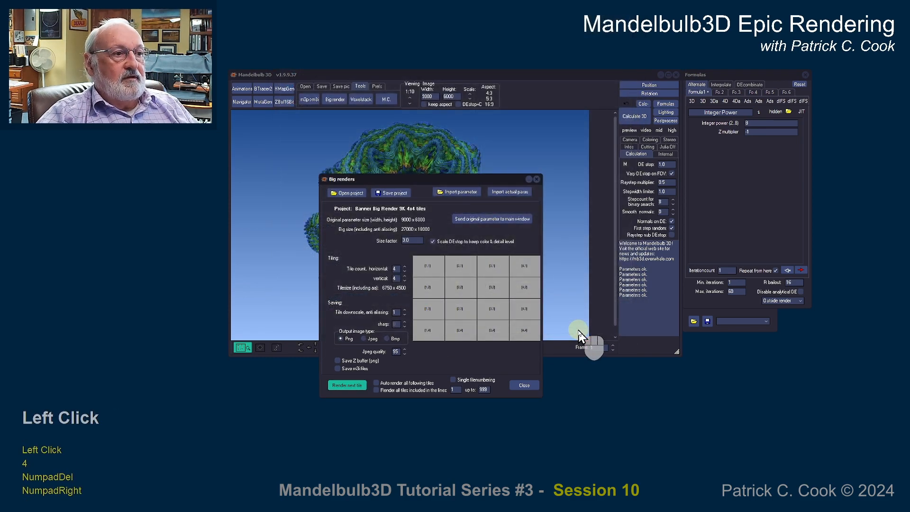
click(400, 193)
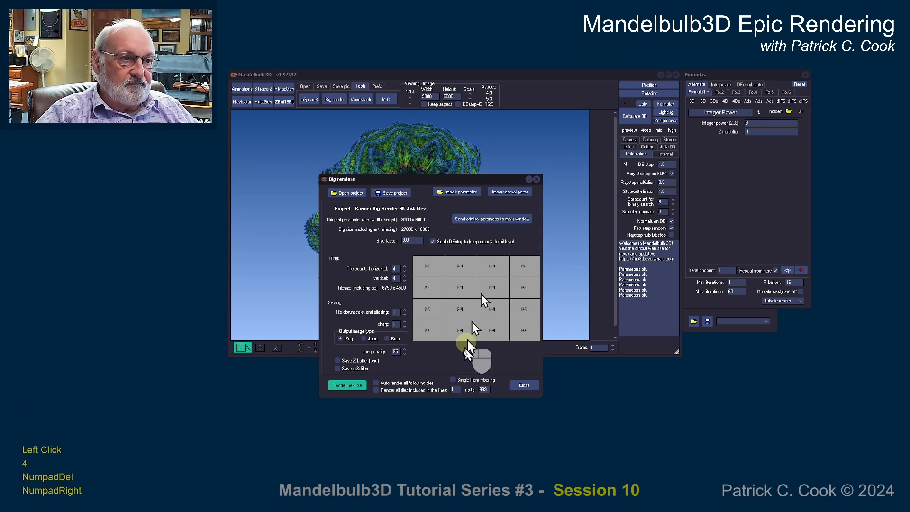
Enable automatic rendering of all following tiles and start rendering the project
click(376, 383)
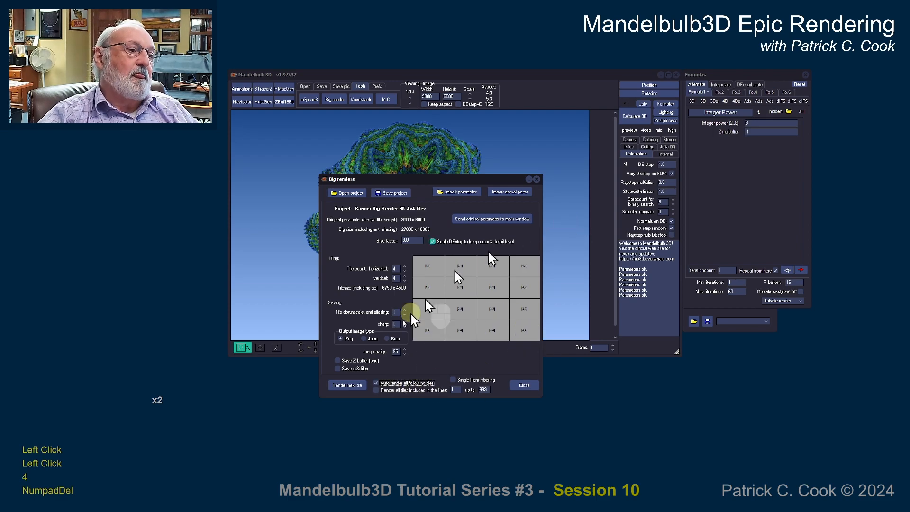
click(347, 386)
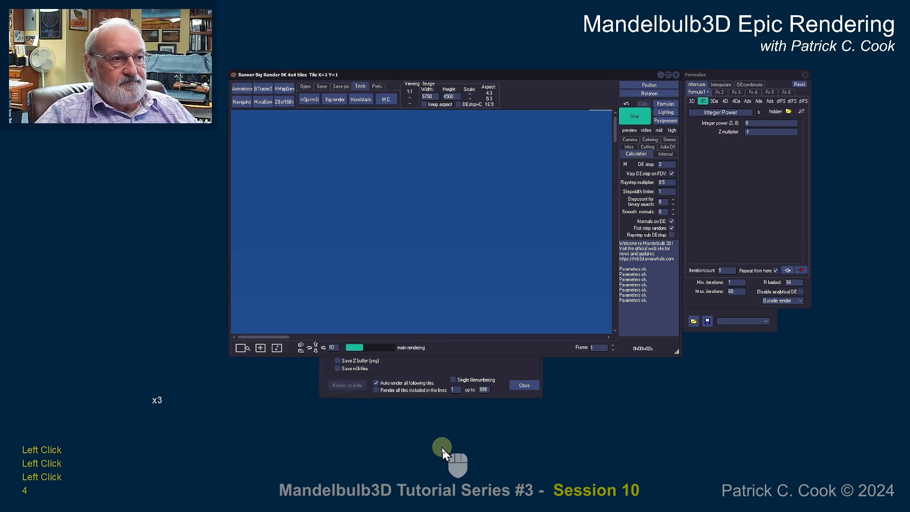
Bring the Big renders window to the front and move it lower to check the tile grid's progress
click(499, 391)
drag(467, 184, 467, 295)
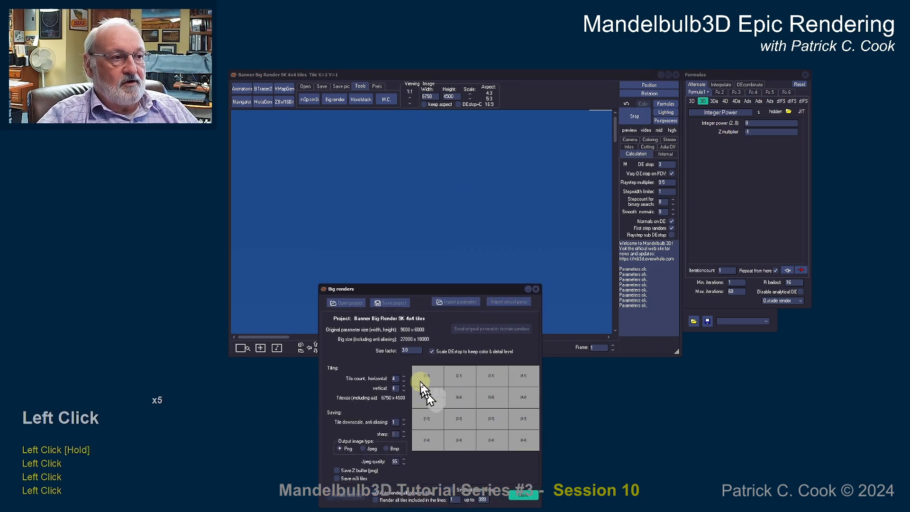
click(432, 374)
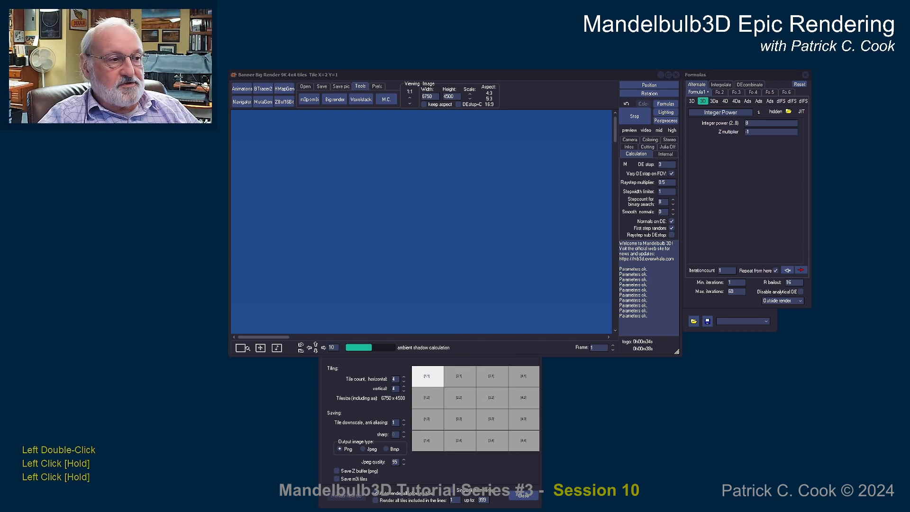
Bring the file browser into view and examine the rendered tile images in the "Banner Big Render 9K 4x4 tiles" folder
drag(909, 47, 130, 84)
click(55, 190)
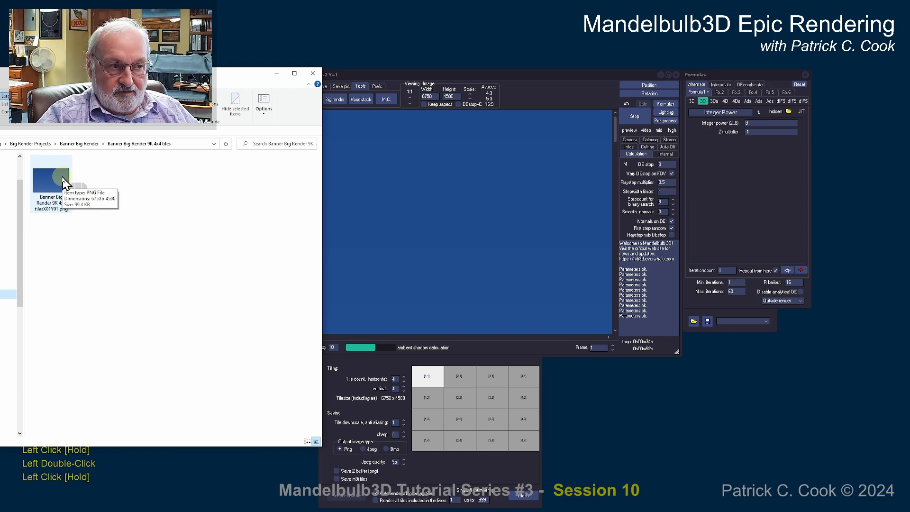
drag(127, 82, 240, 80)
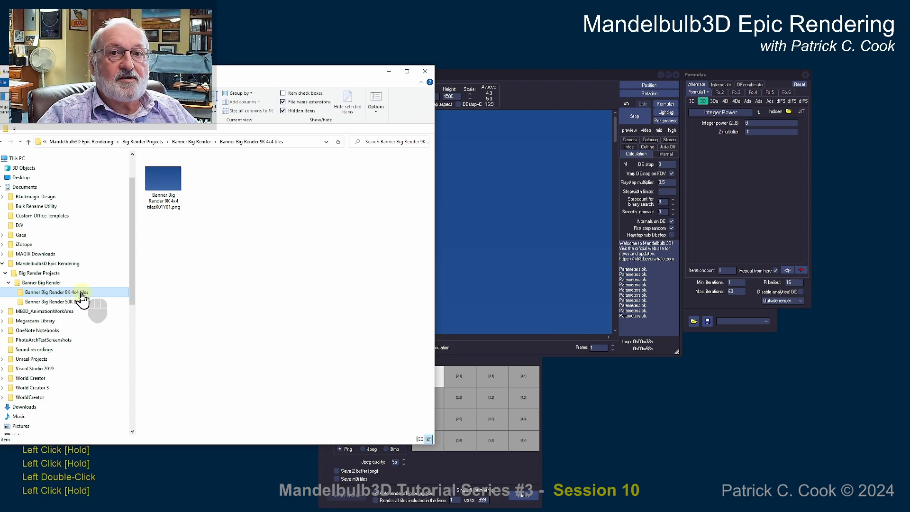
drag(264, 82, 149, 80)
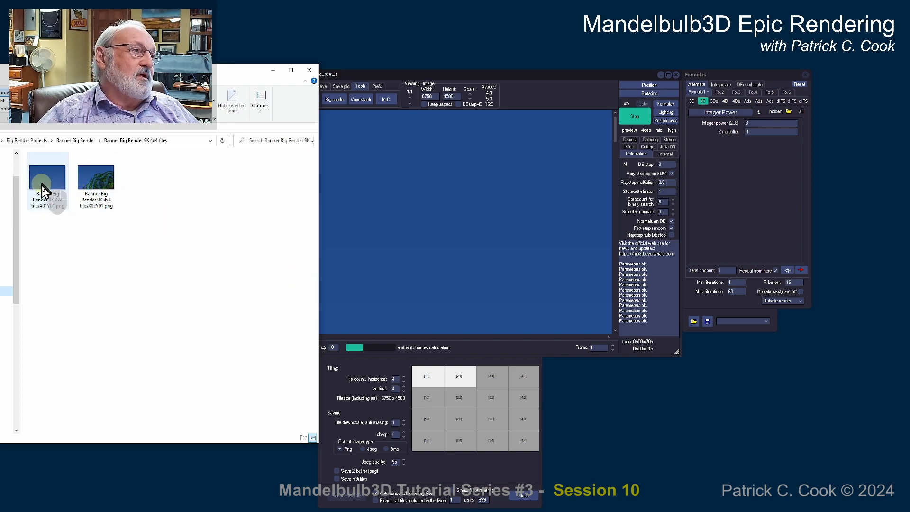
View the rendered tile X02Y01 in an enlarged image viewer window and close the viewer
click(109, 188)
double_click(109, 187)
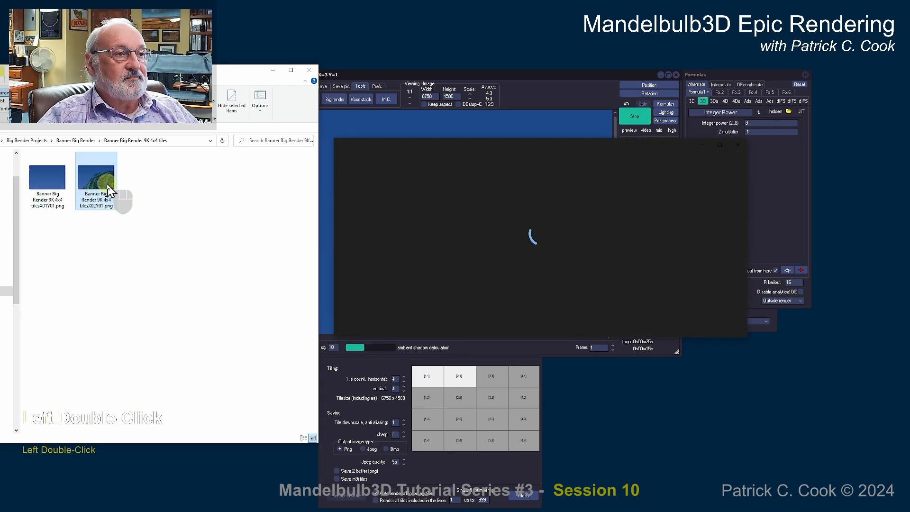
drag(636, 144, 533, 84)
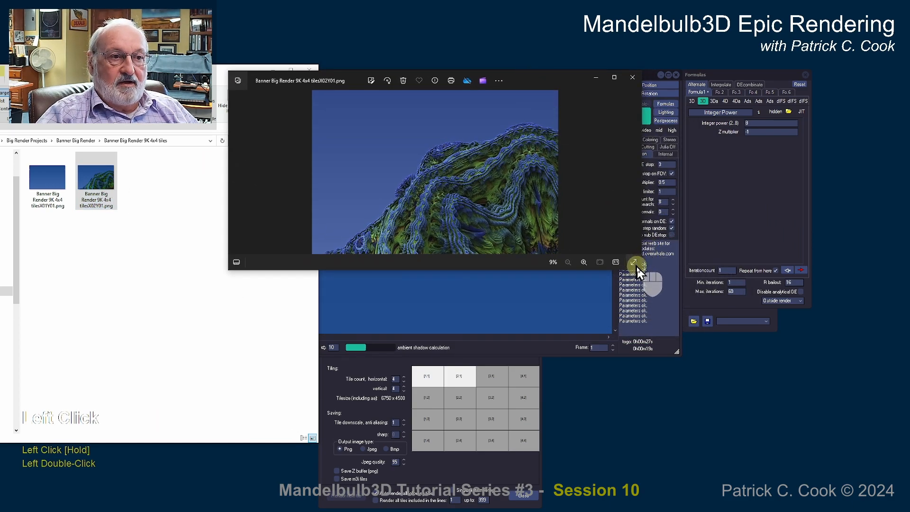
drag(643, 272, 738, 404)
drag(591, 76, 449, 129)
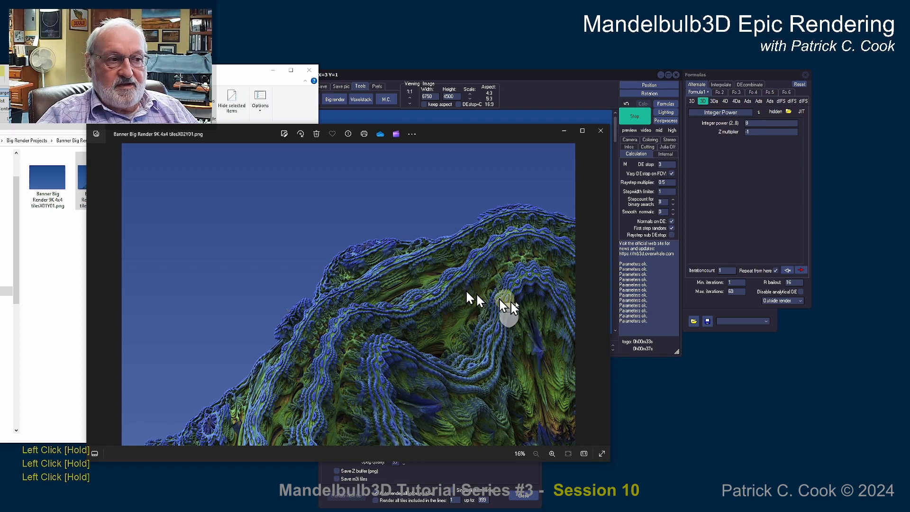
click(601, 131)
Check the image dimensions in the file properties of tile X02Y01 and close the properties without changes
right_click(100, 185)
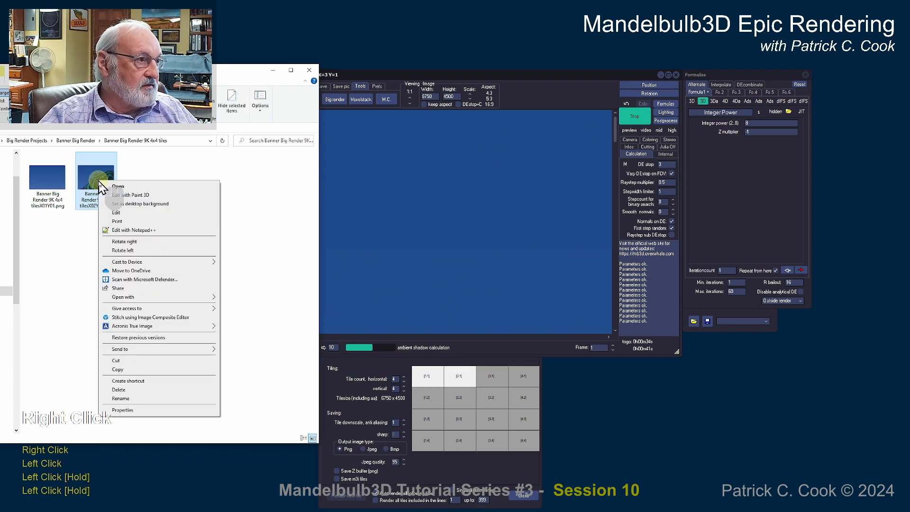
click(124, 410)
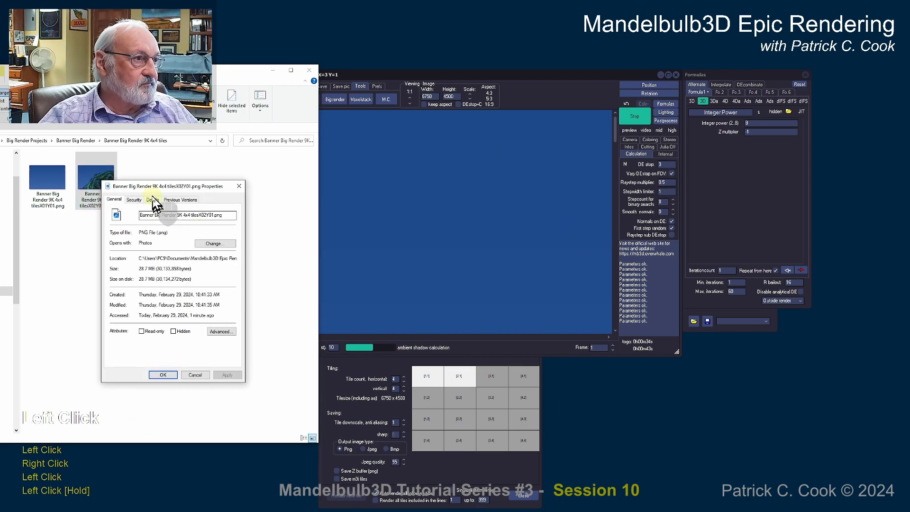
click(152, 200)
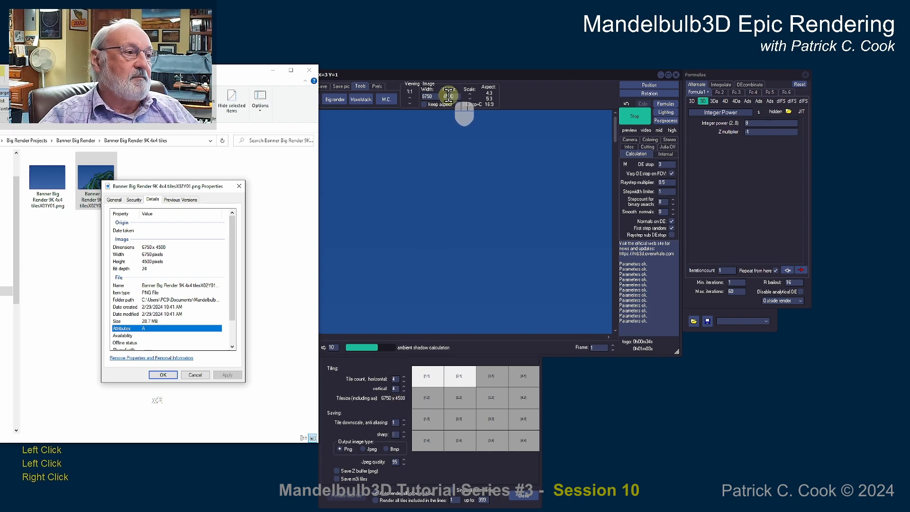
click(197, 375)
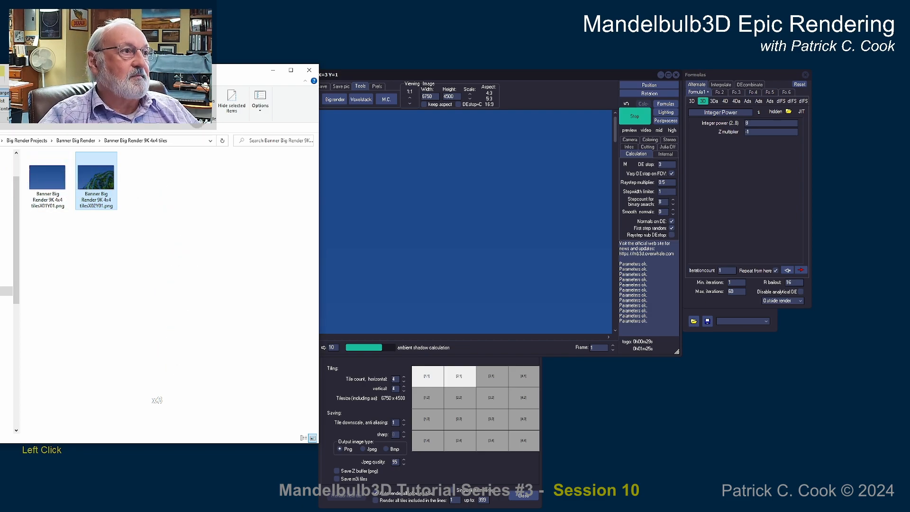
Move the file browser out of view and reposition the Big renders window so its whole tile grid and options show
drag(179, 64, 908, 509)
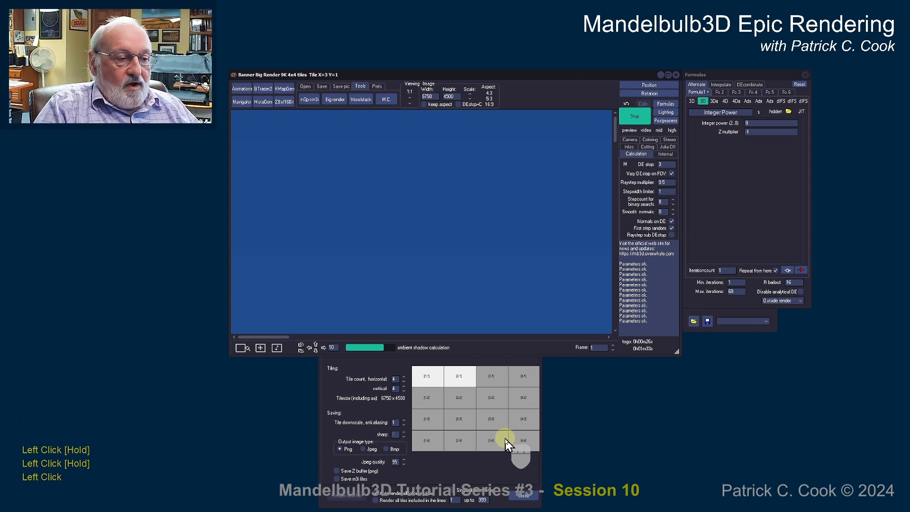
click(501, 468)
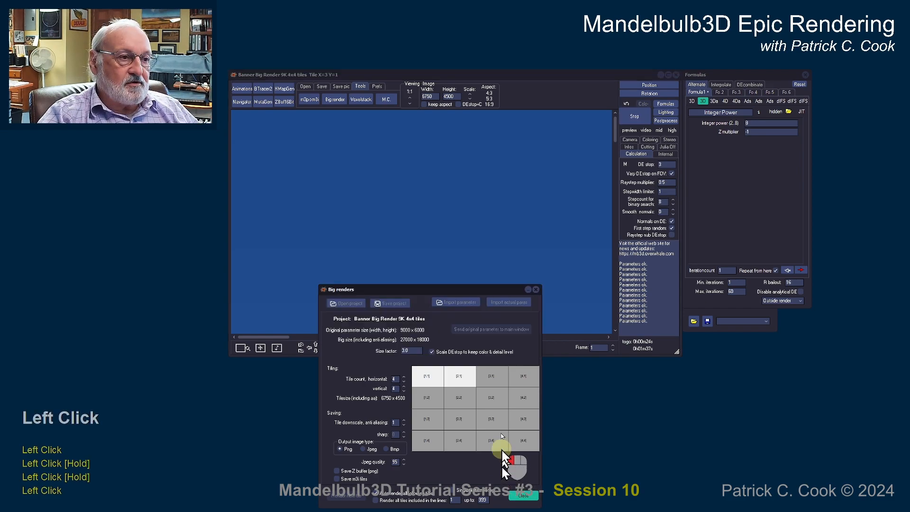
drag(482, 292, 505, 257)
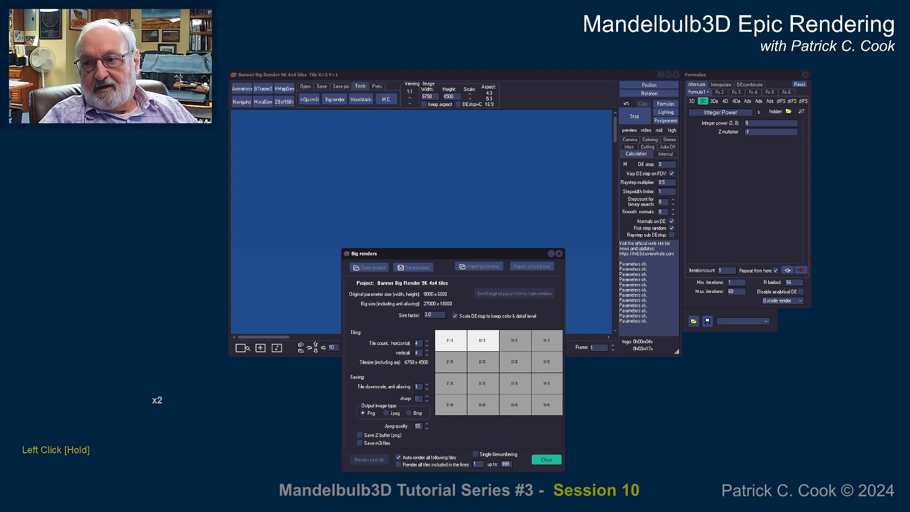
Check the tile output folder again, put the file browser away and inspect the progress in the Big renders tile grid
drag(901, 286, 109, 72)
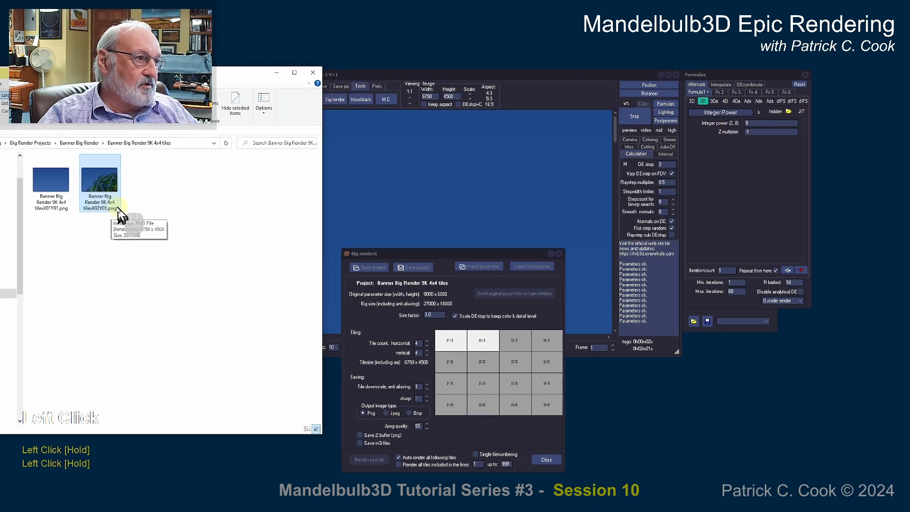
drag(110, 75, 909, 258)
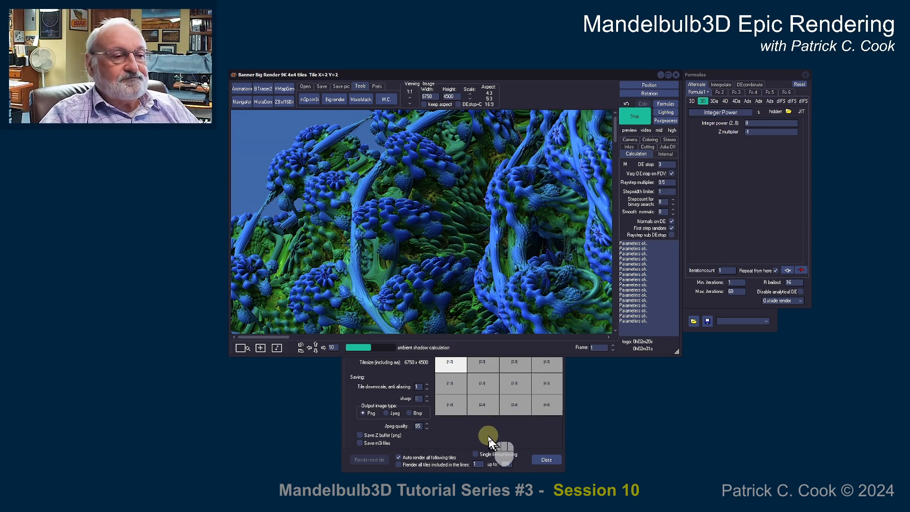
click(487, 434)
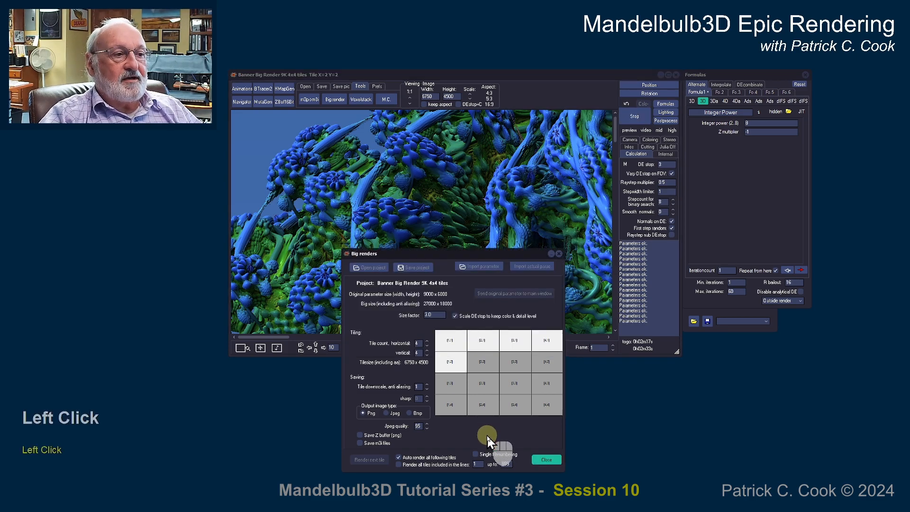